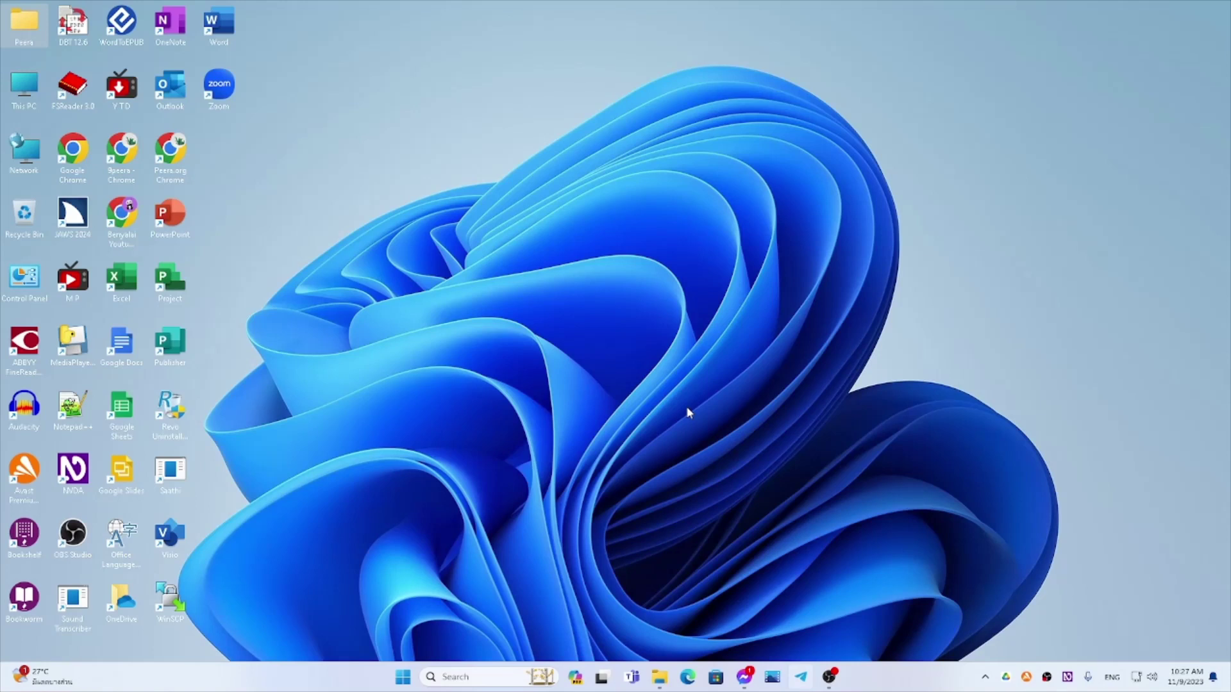
Step: Search Windows for Unigram, review the app's pinning options, and dismiss the search without changing them
key(super)
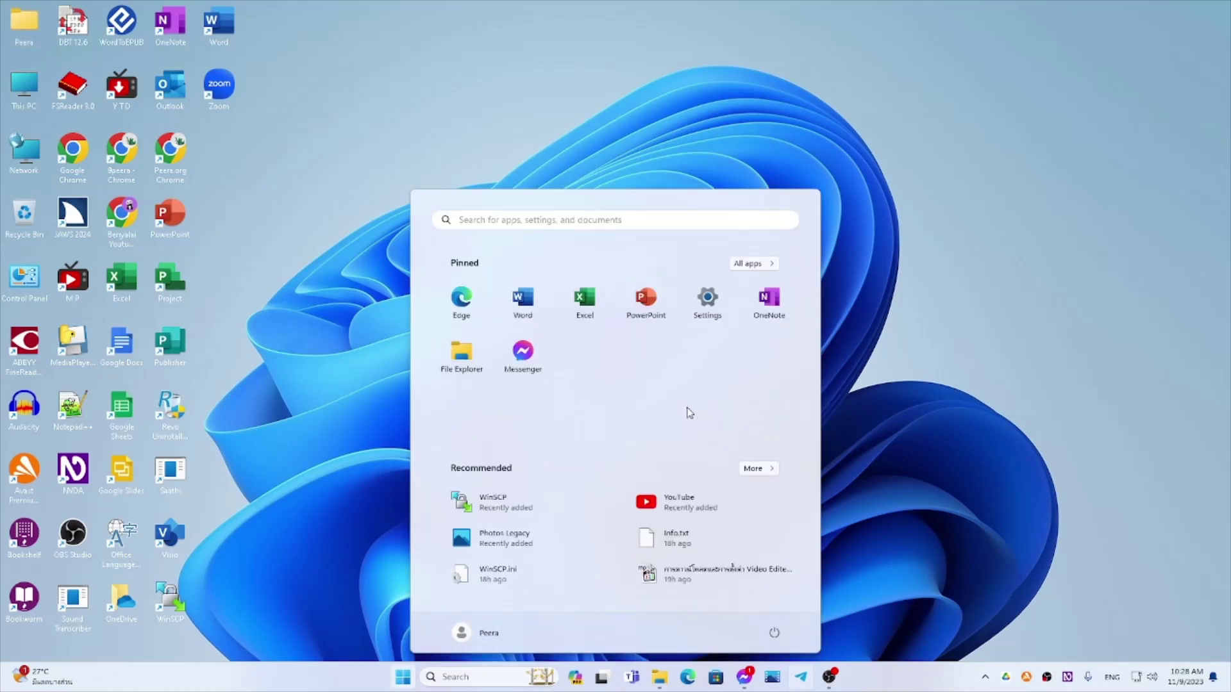
text(uni)
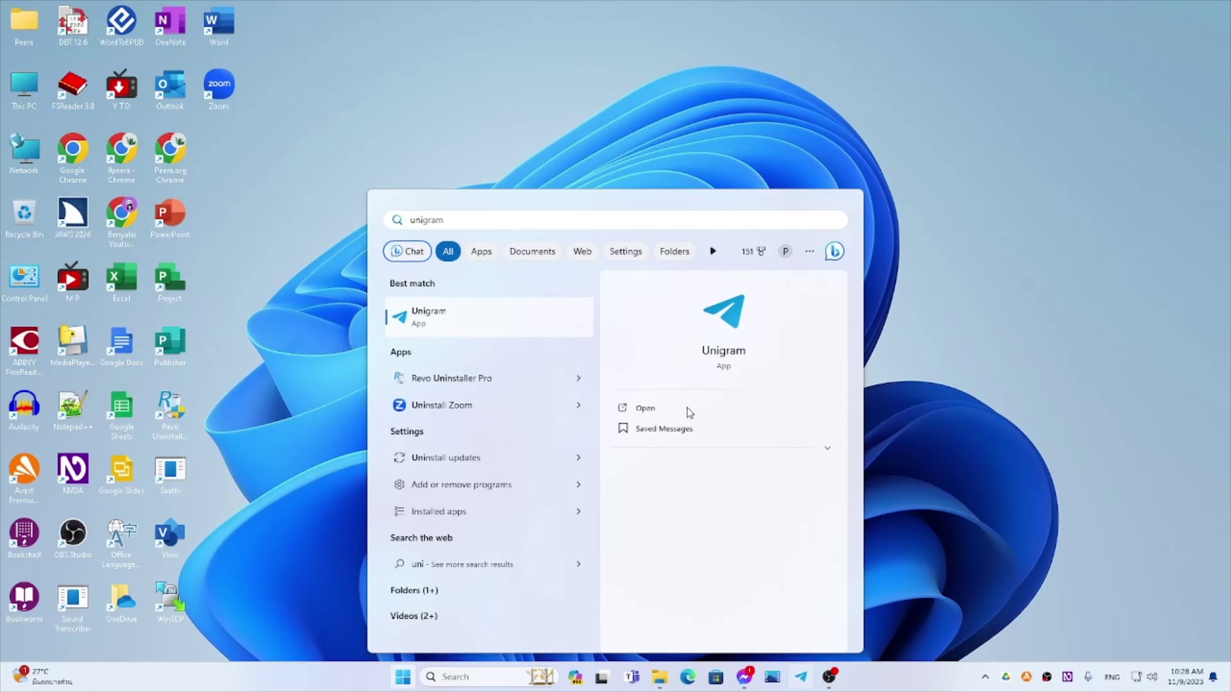
key(shift+F10)
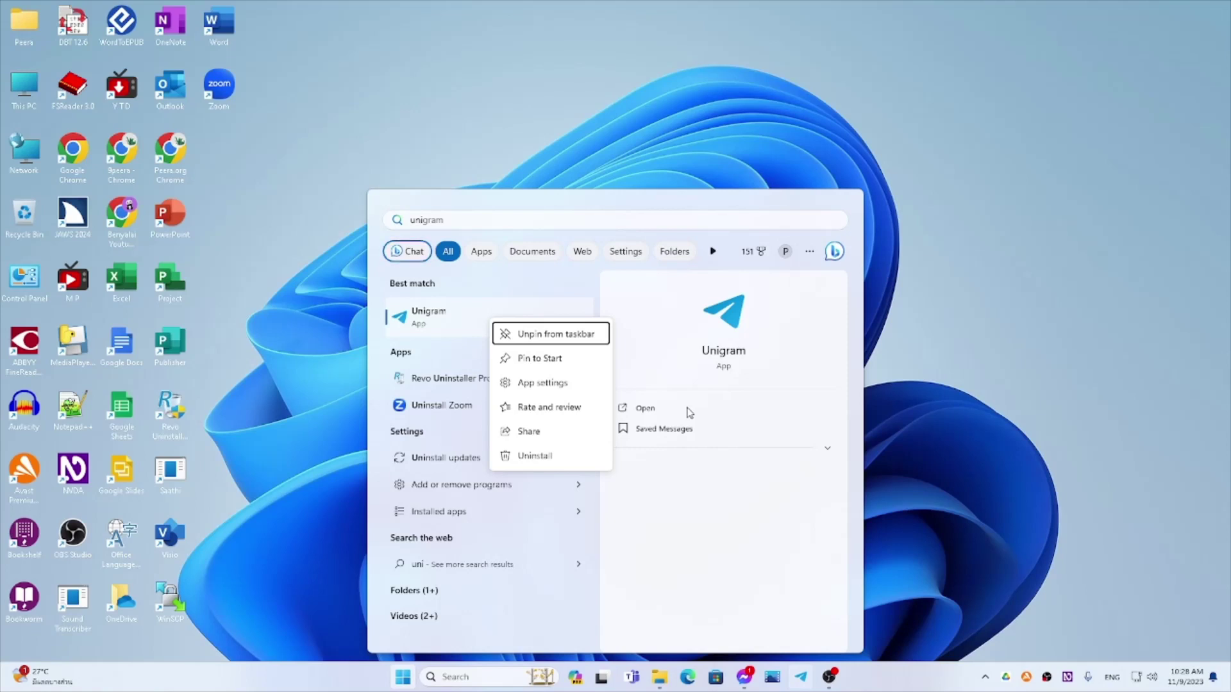
key(Down)
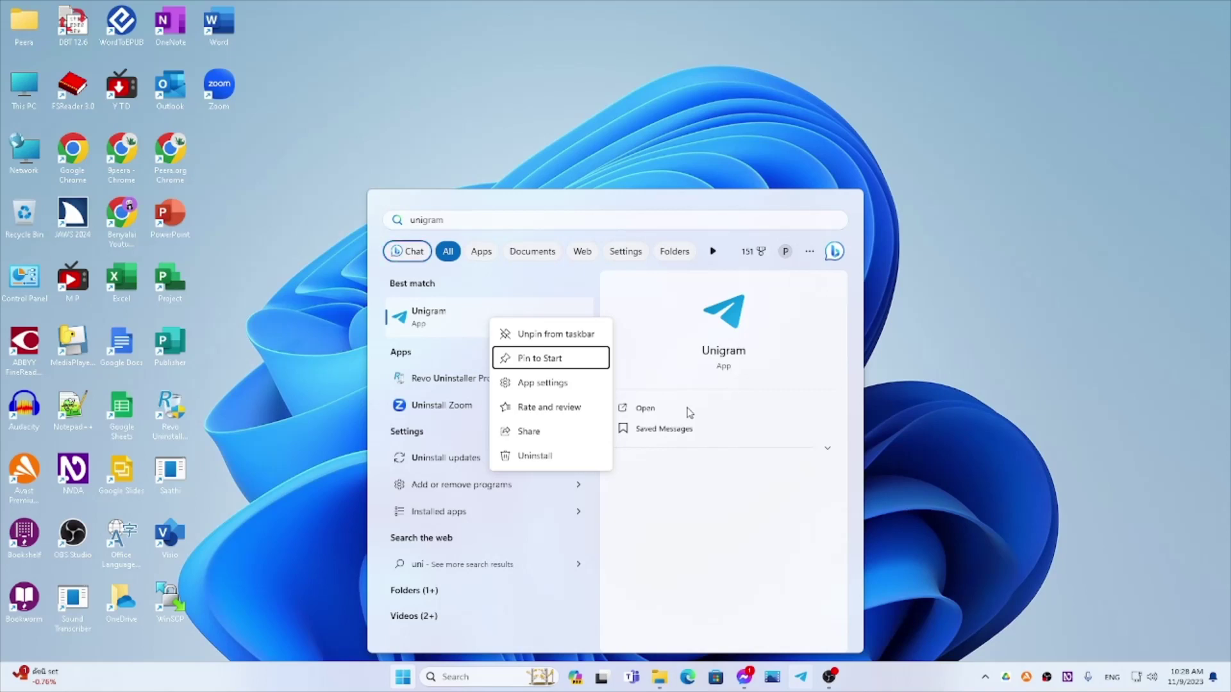
key(Escape)
key(Escape)
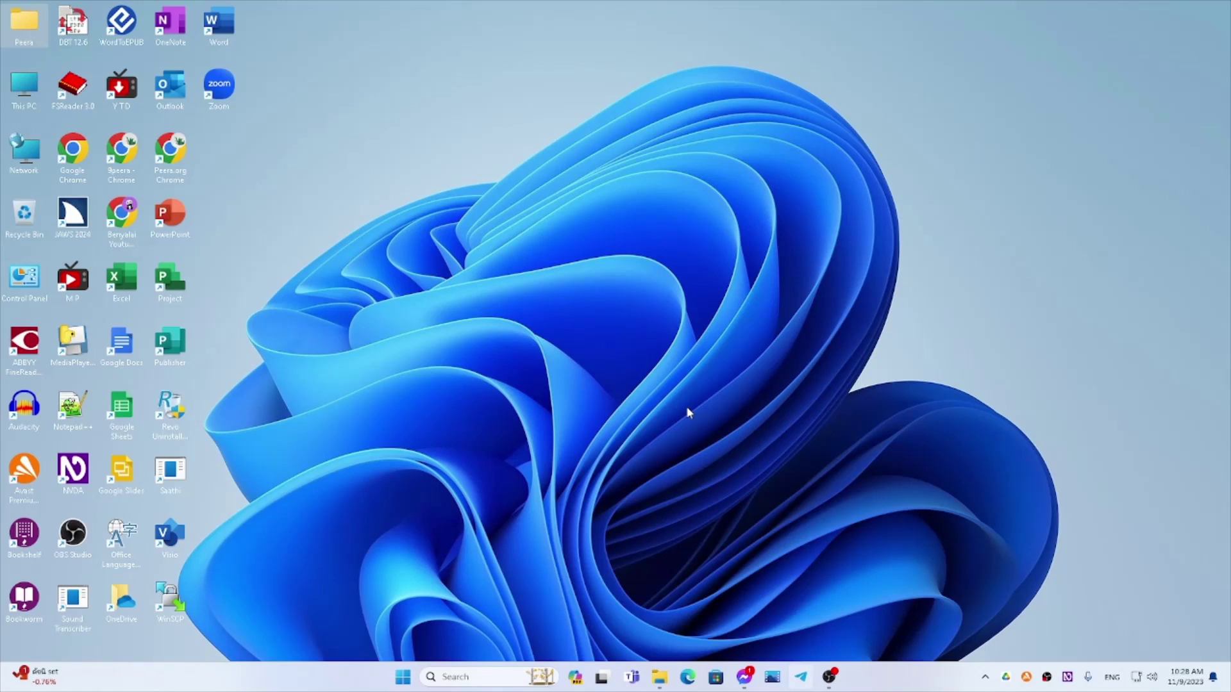
Step: Launch the pinned Unigram app from the desktop
key(super+t)
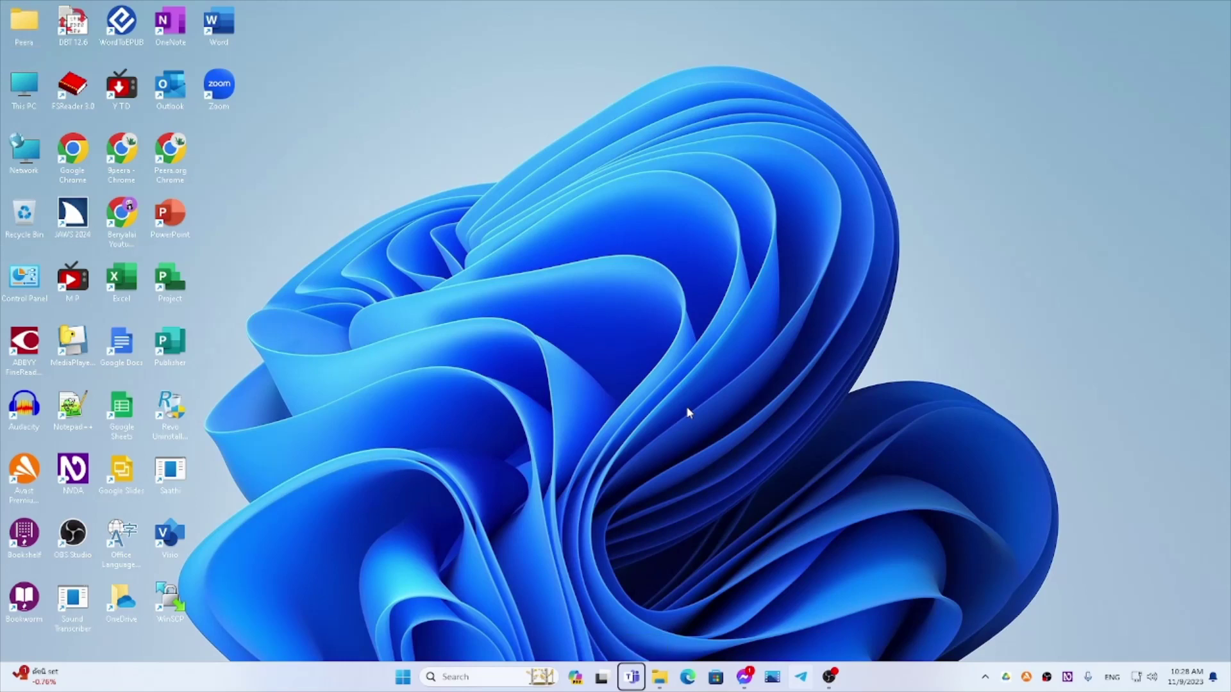
key(Right)
key(Right)
key(Right)
key(Right)
key(Right)
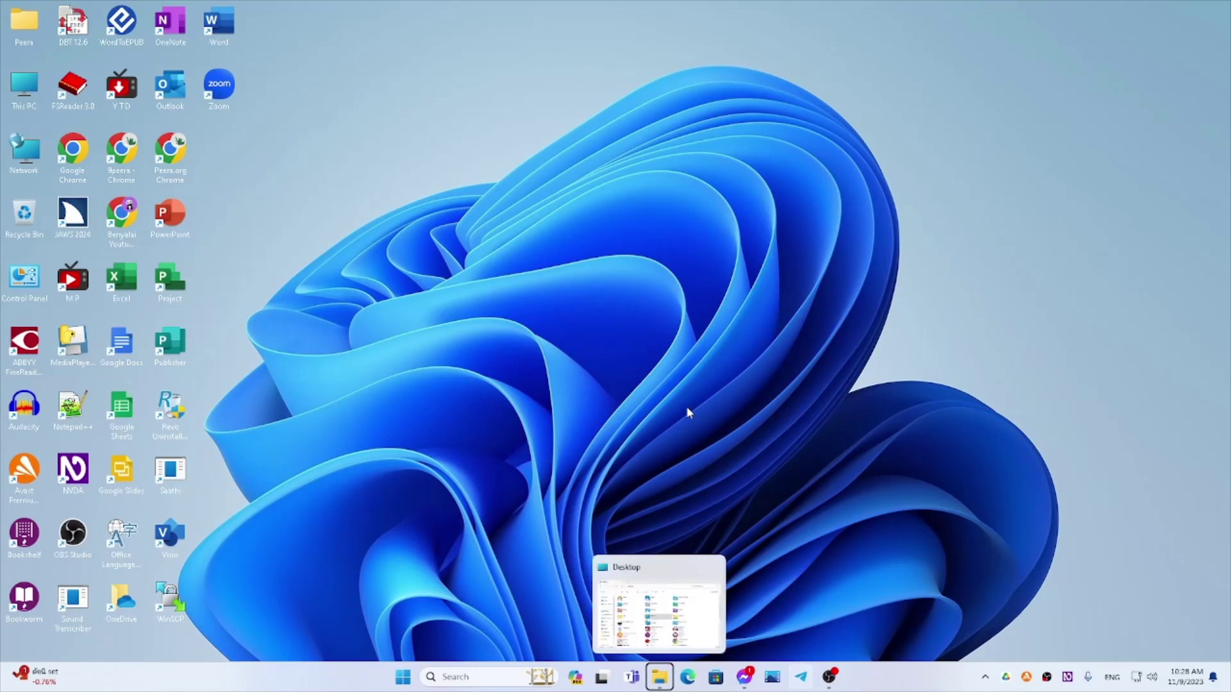
key(Right)
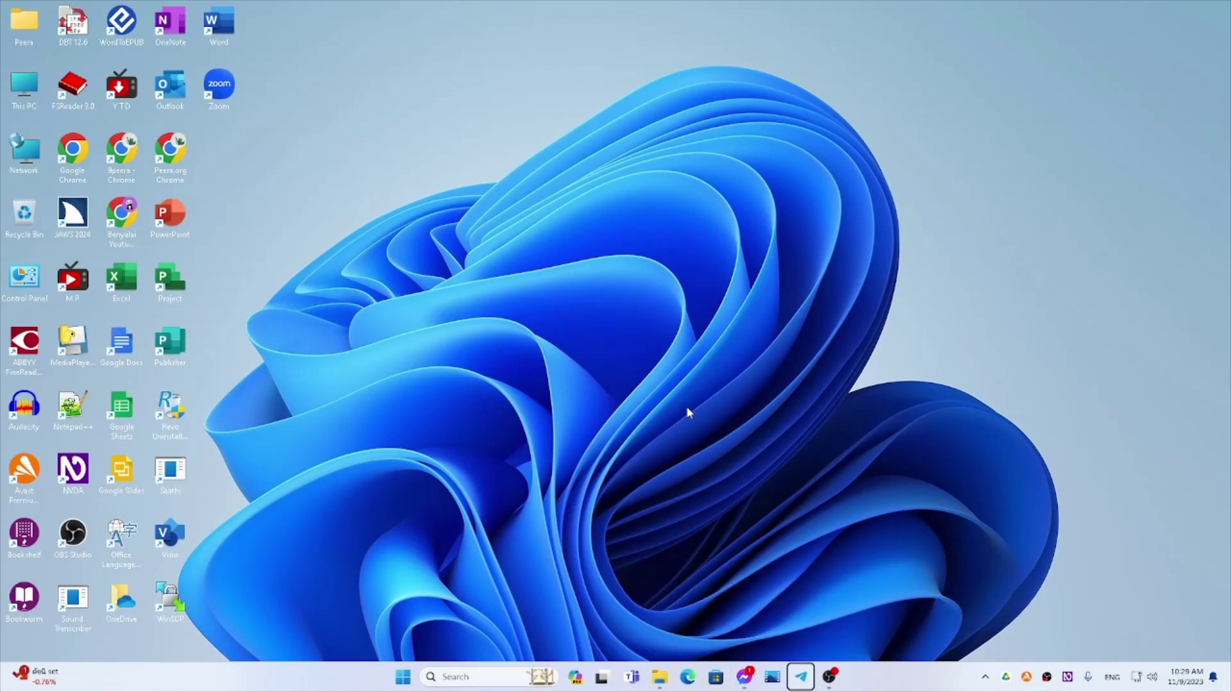
key(Return)
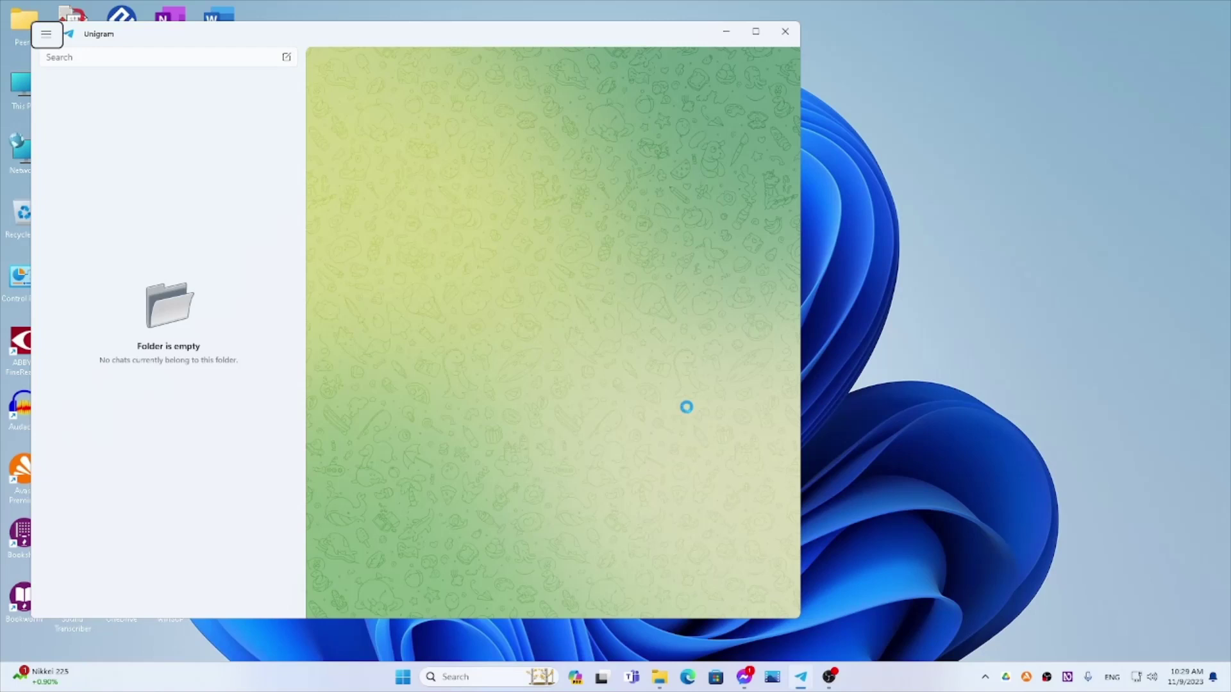
Step: Examine the main Unigram window's controls: chat search, new conversation, the chat list area and the navigation menu control
key(Tab)
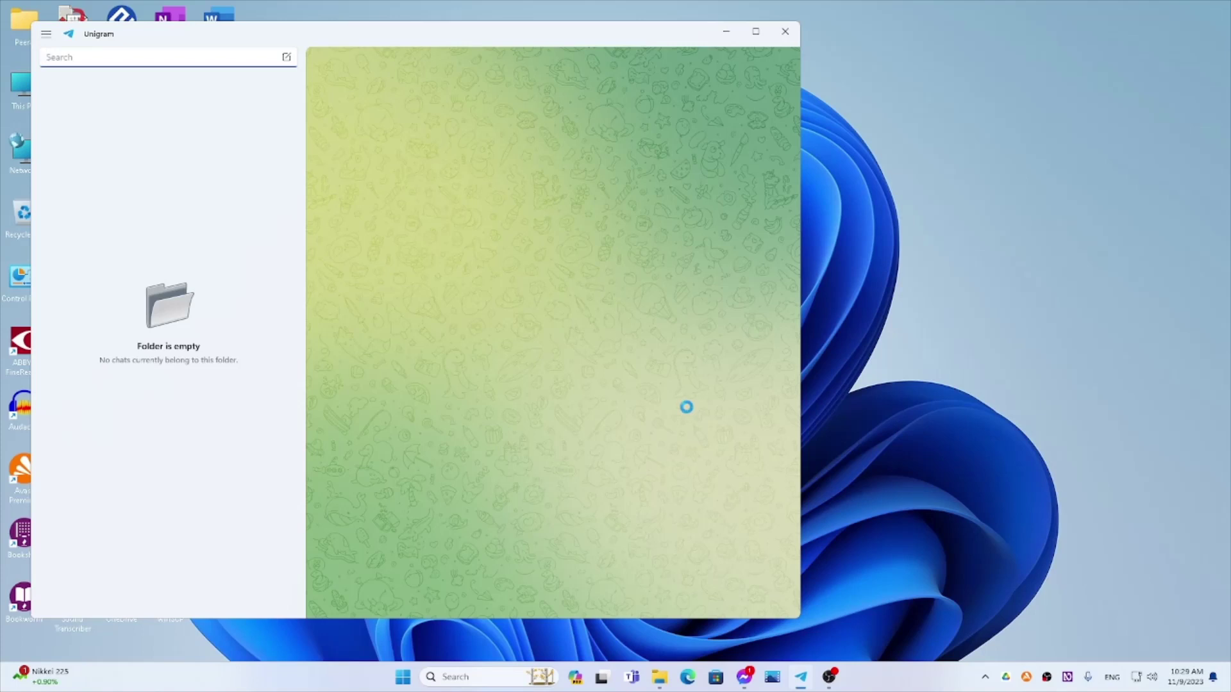
key(Tab)
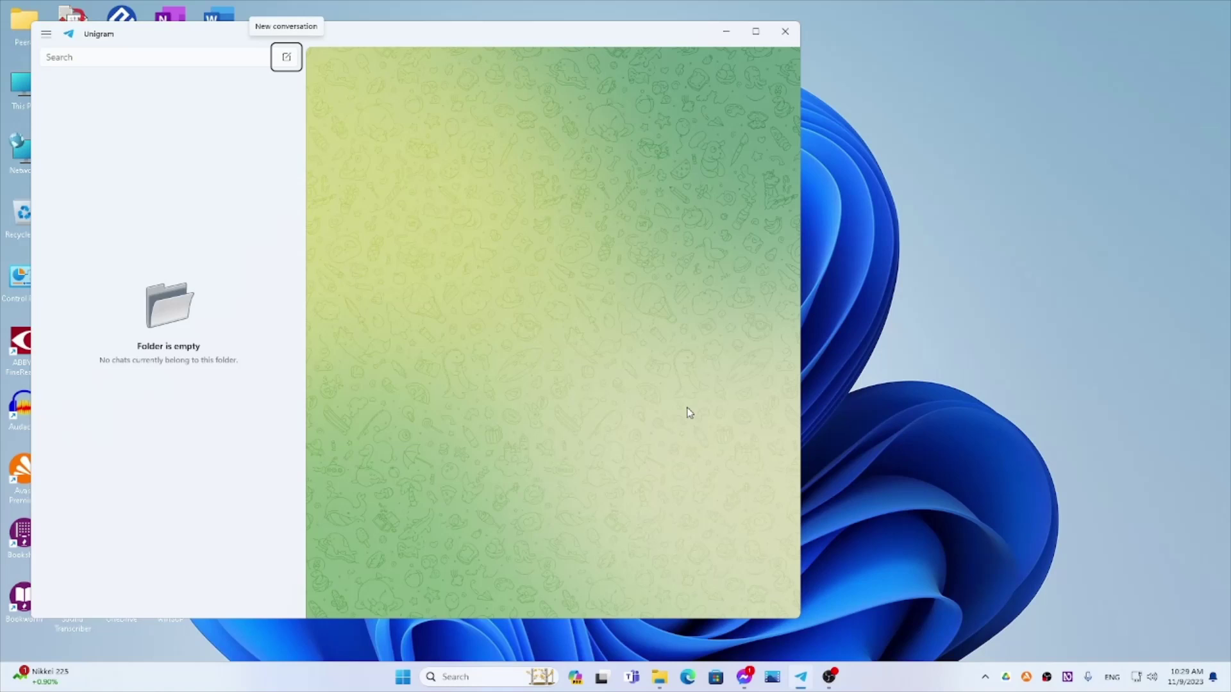
key(Tab)
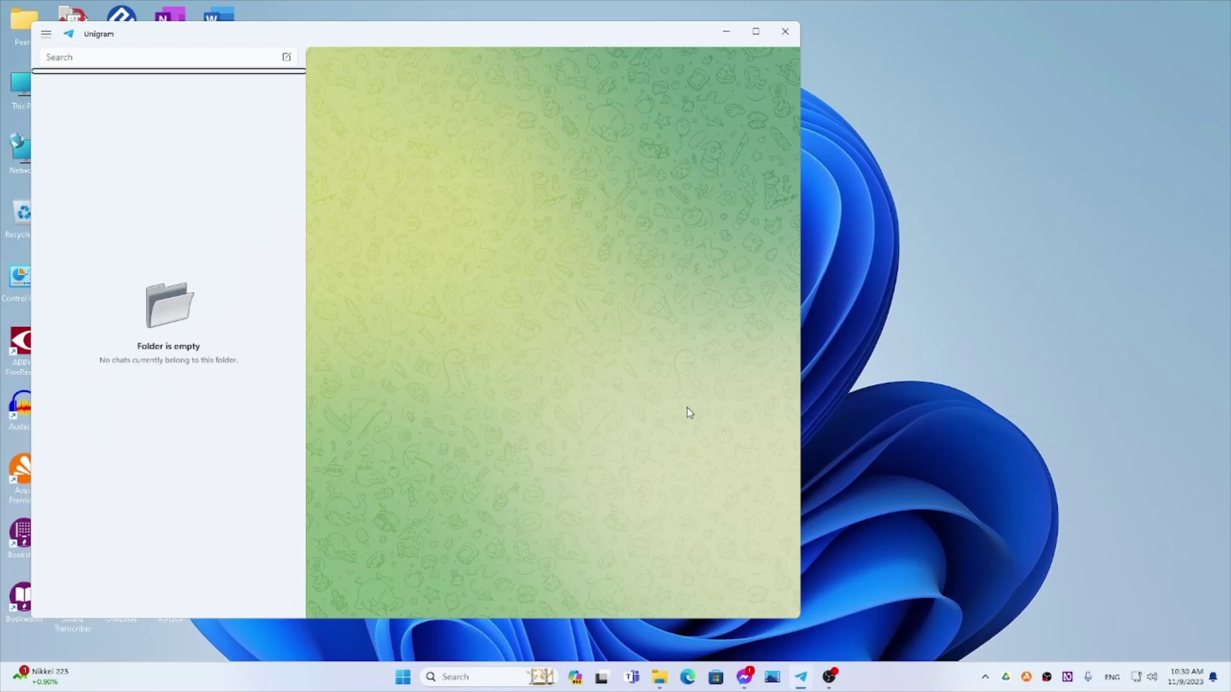
key(shift+Tab)
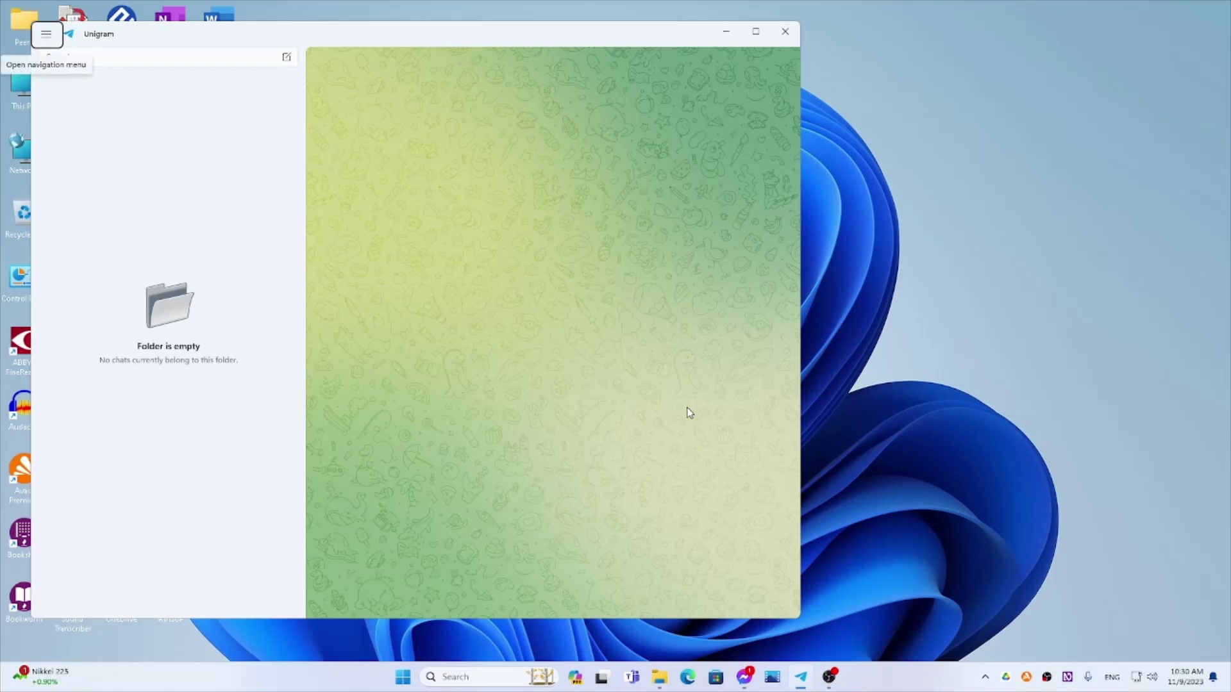
key(Tab)
key(shift+Tab)
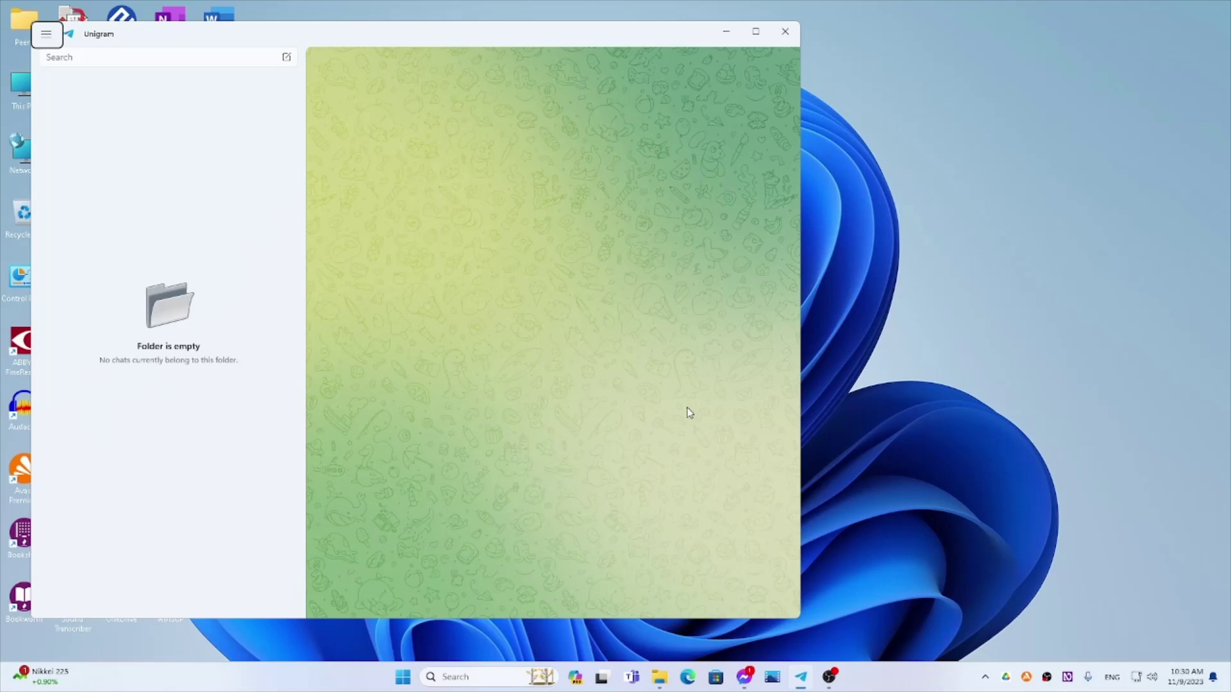
key(Tab)
key(shift+Tab)
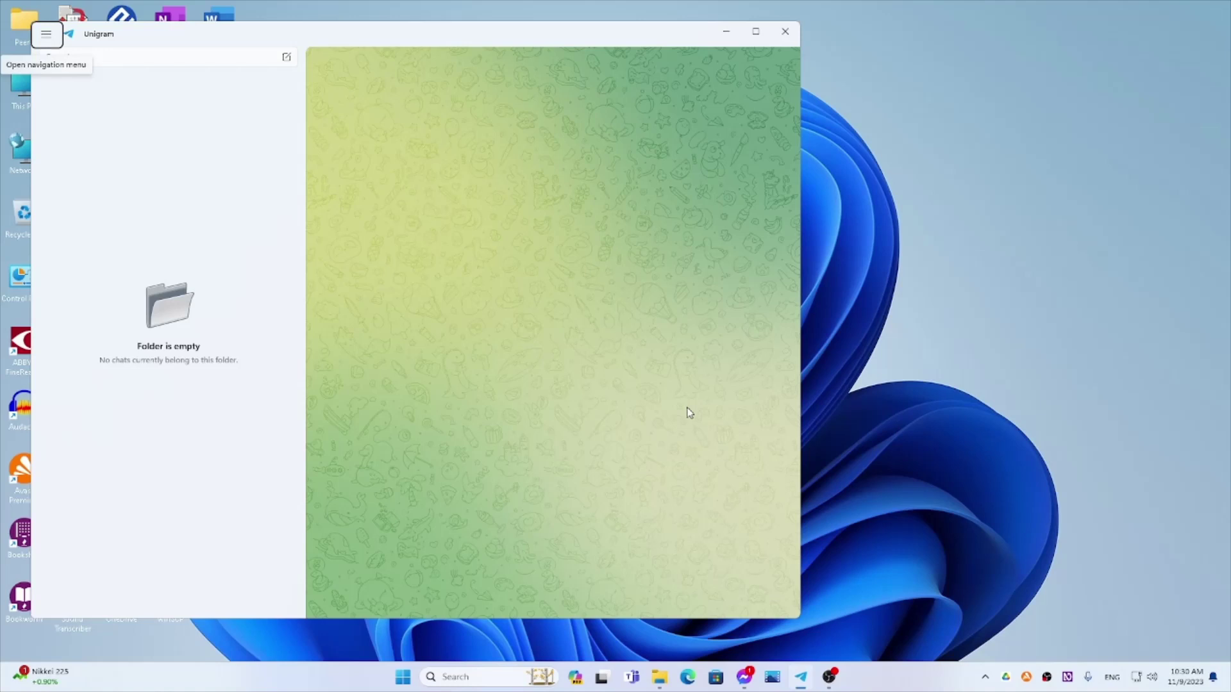
key(Tab)
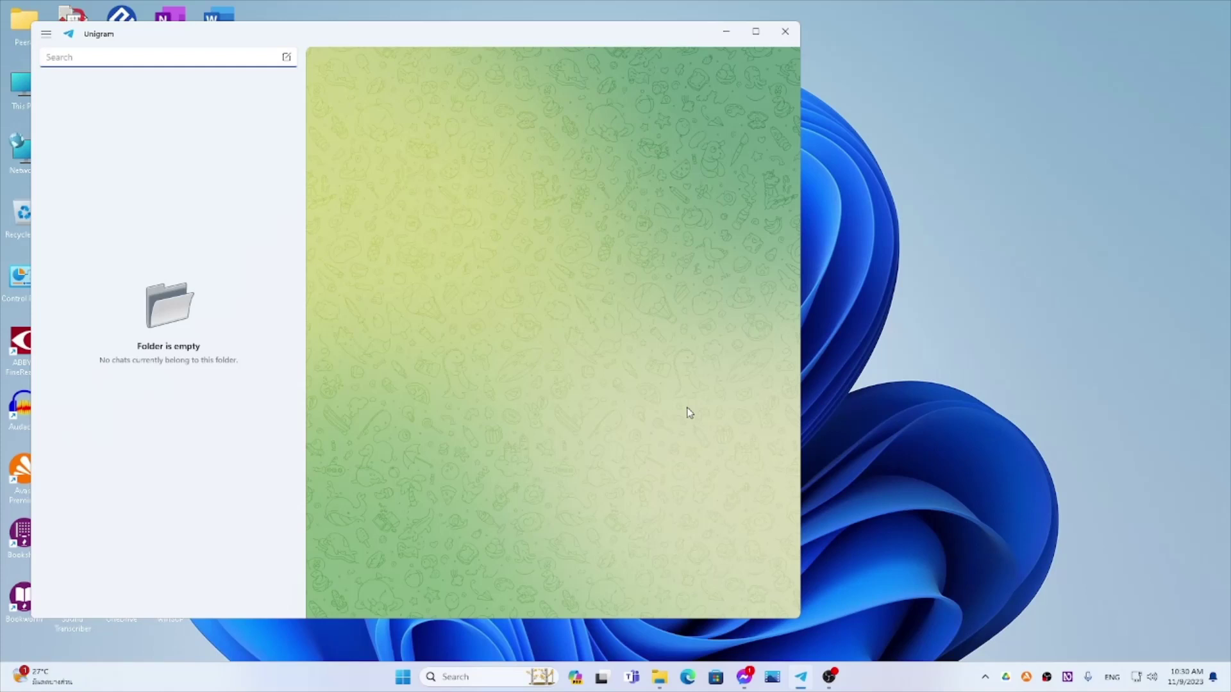
key(shift+Tab)
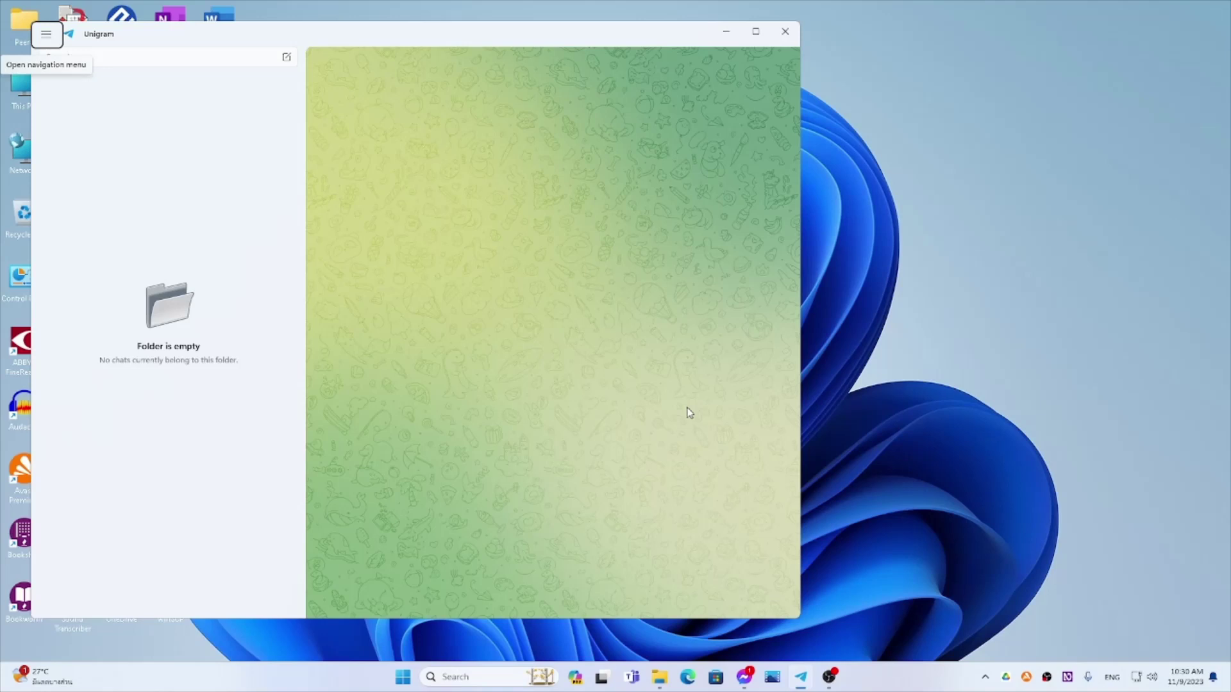
Step: Open Unigram's navigation menu and review its entries in order from the account profile down to News
key(Return)
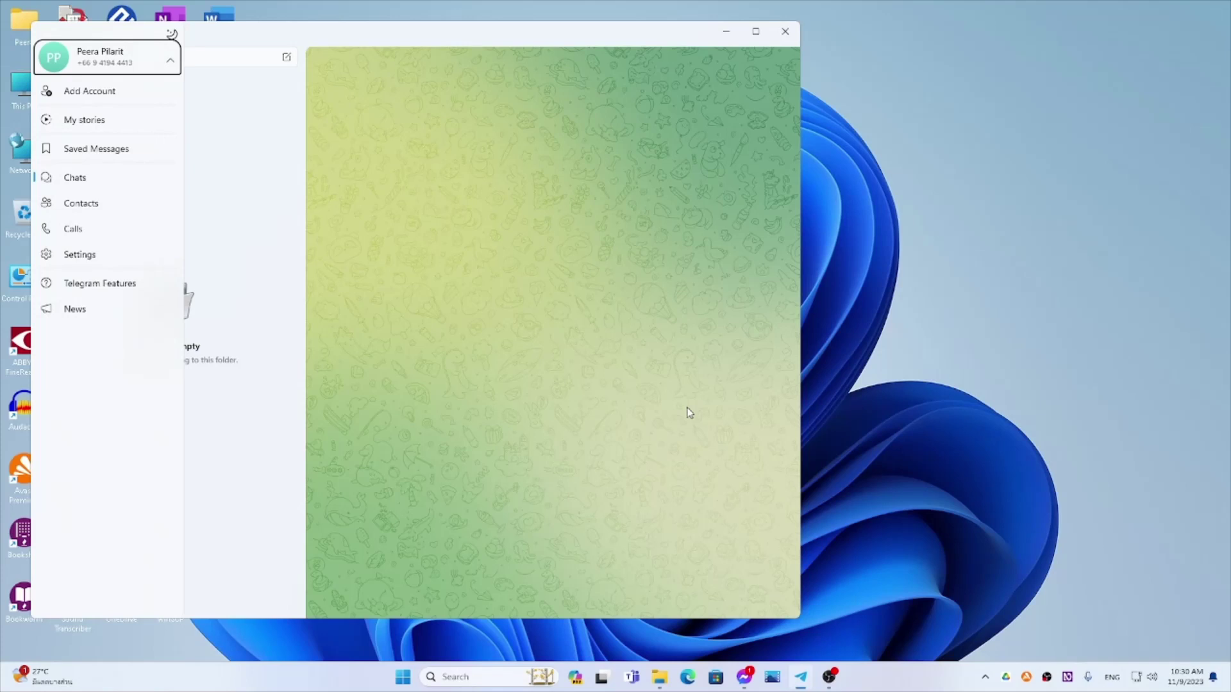
key(Tab)
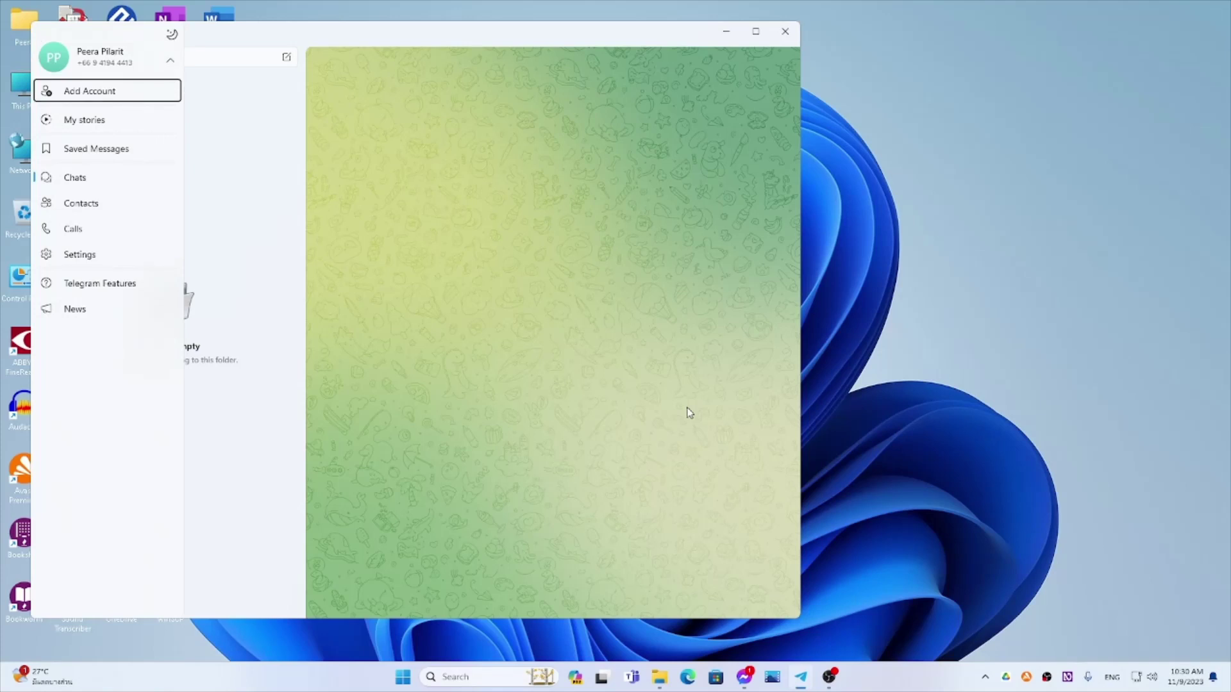
key(Tab)
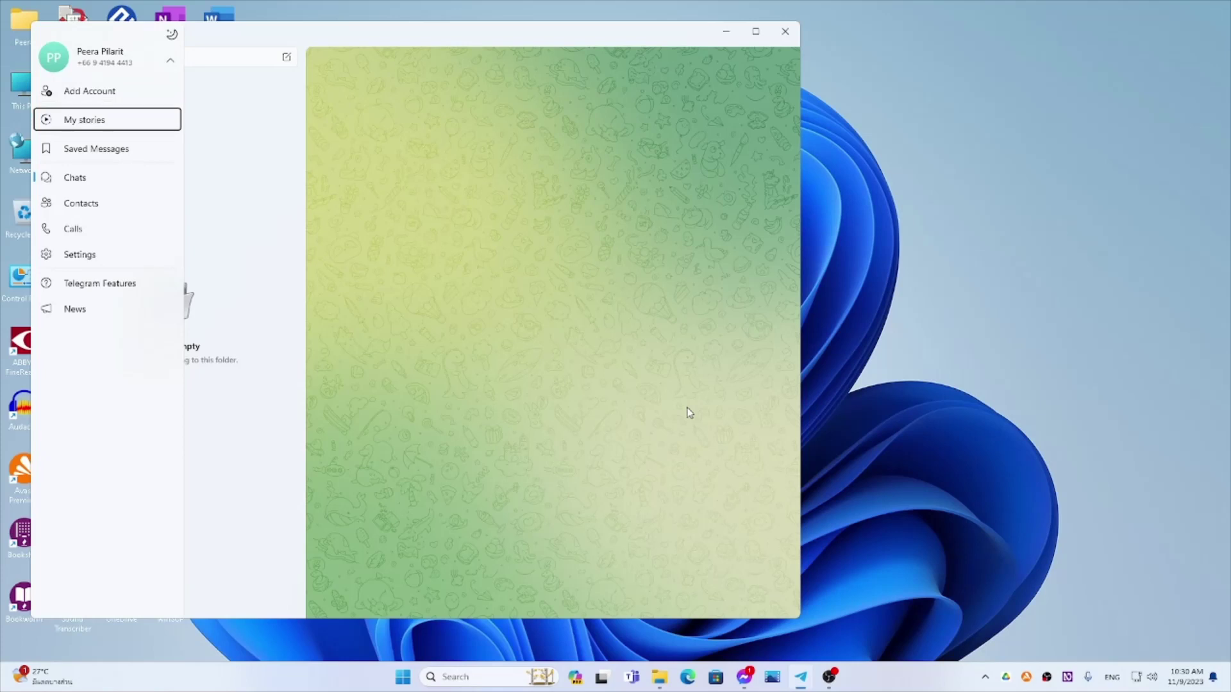
key(Tab)
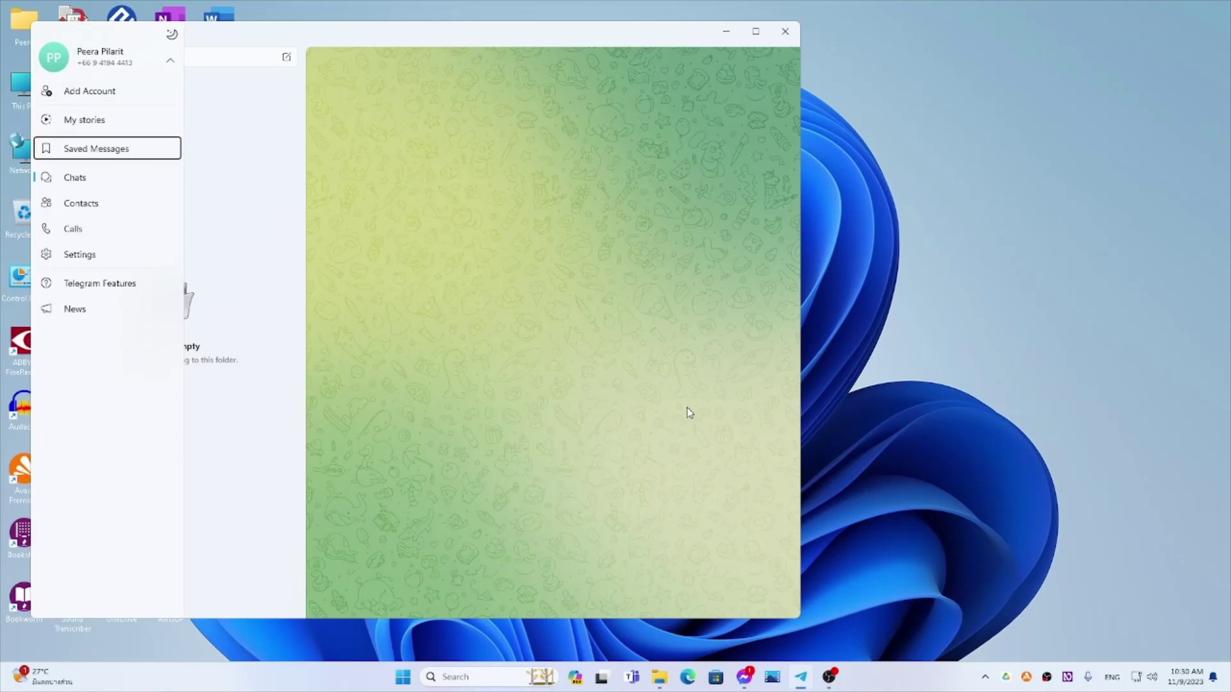
key(Tab)
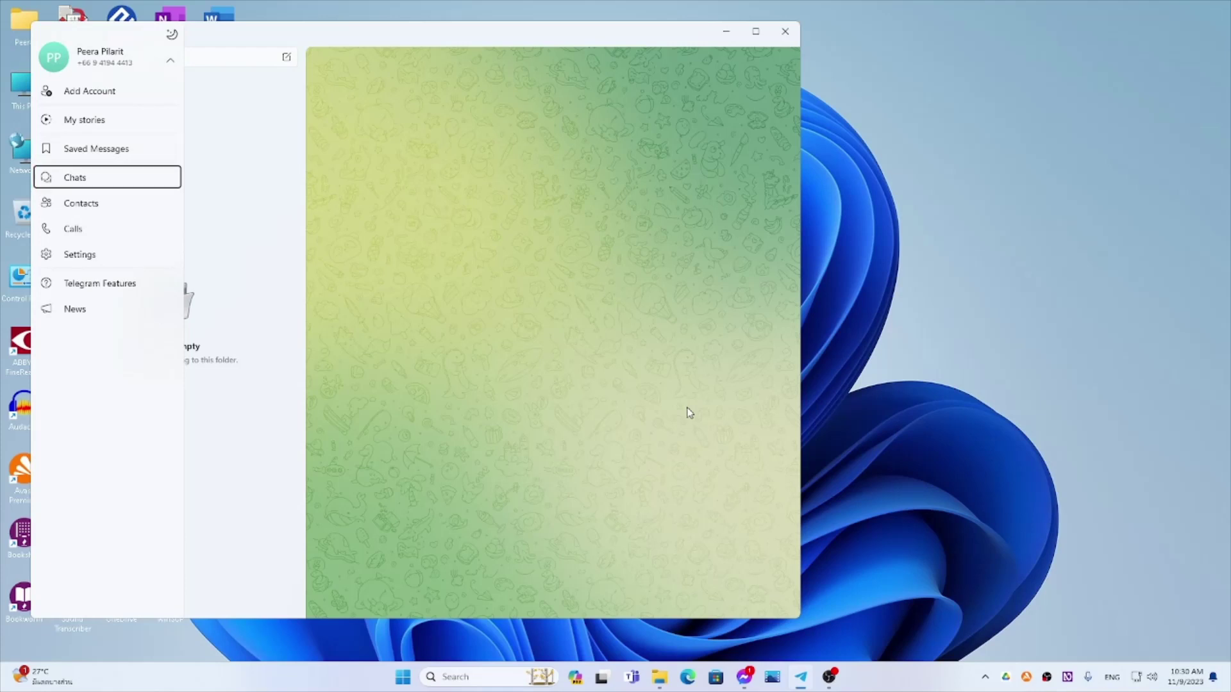
key(Tab)
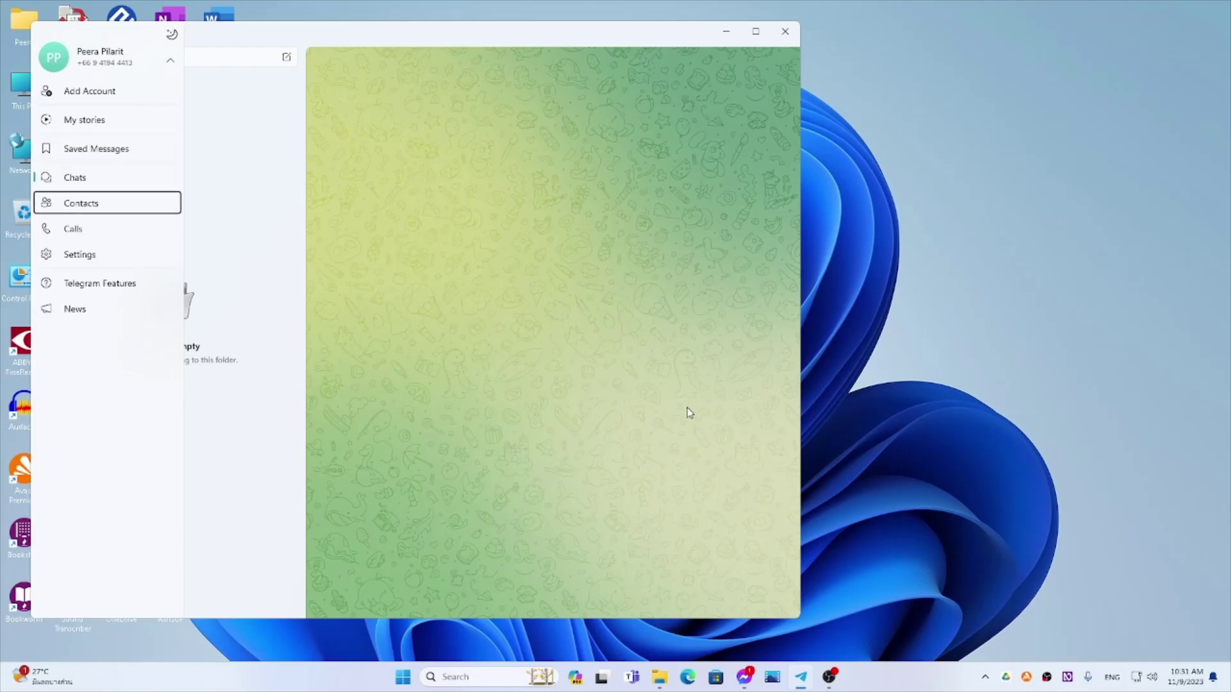
key(Tab)
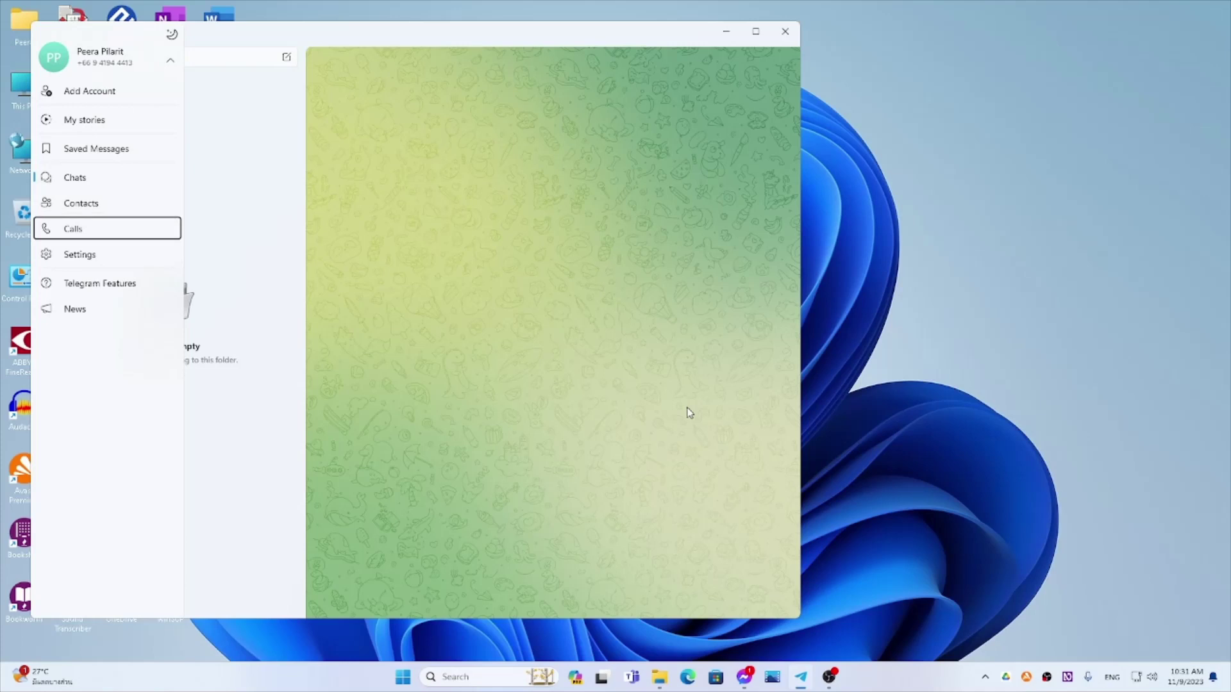
key(Tab)
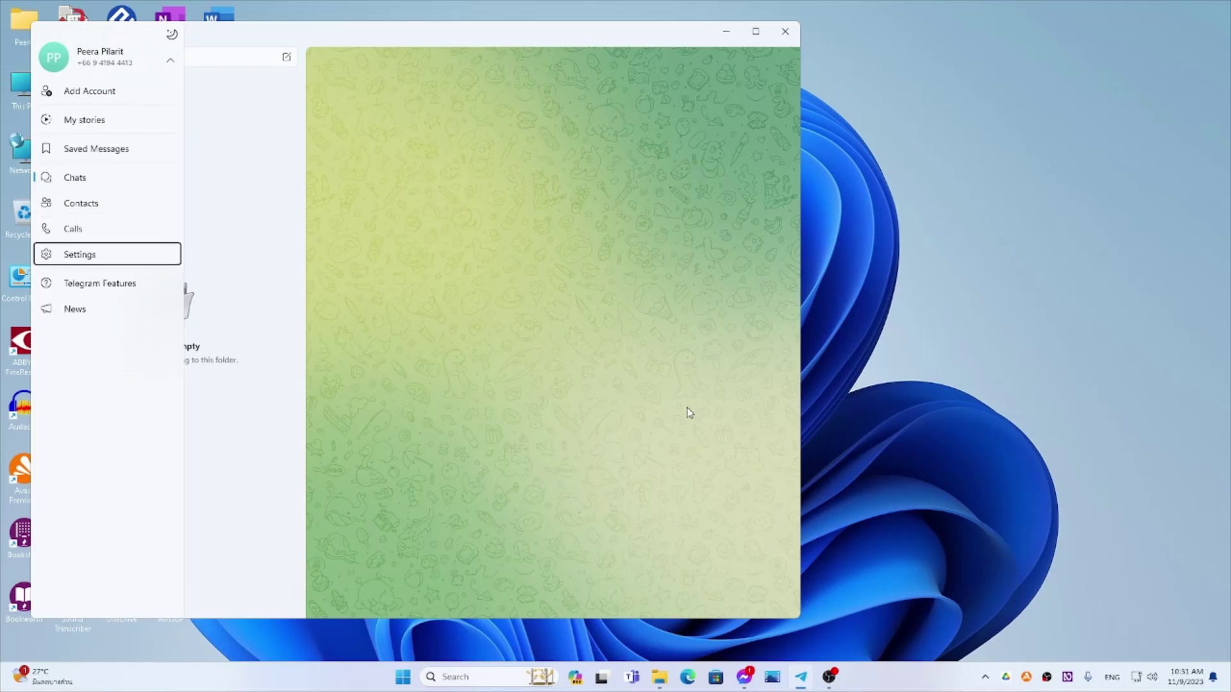
key(Tab)
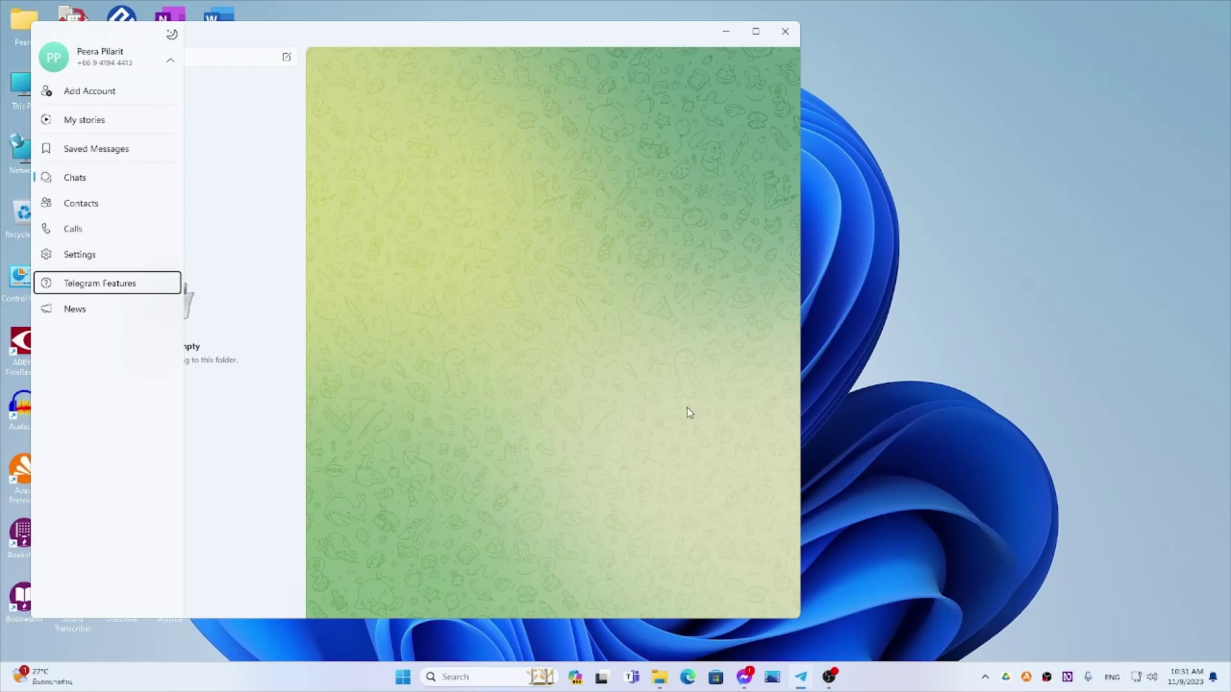
key(Tab)
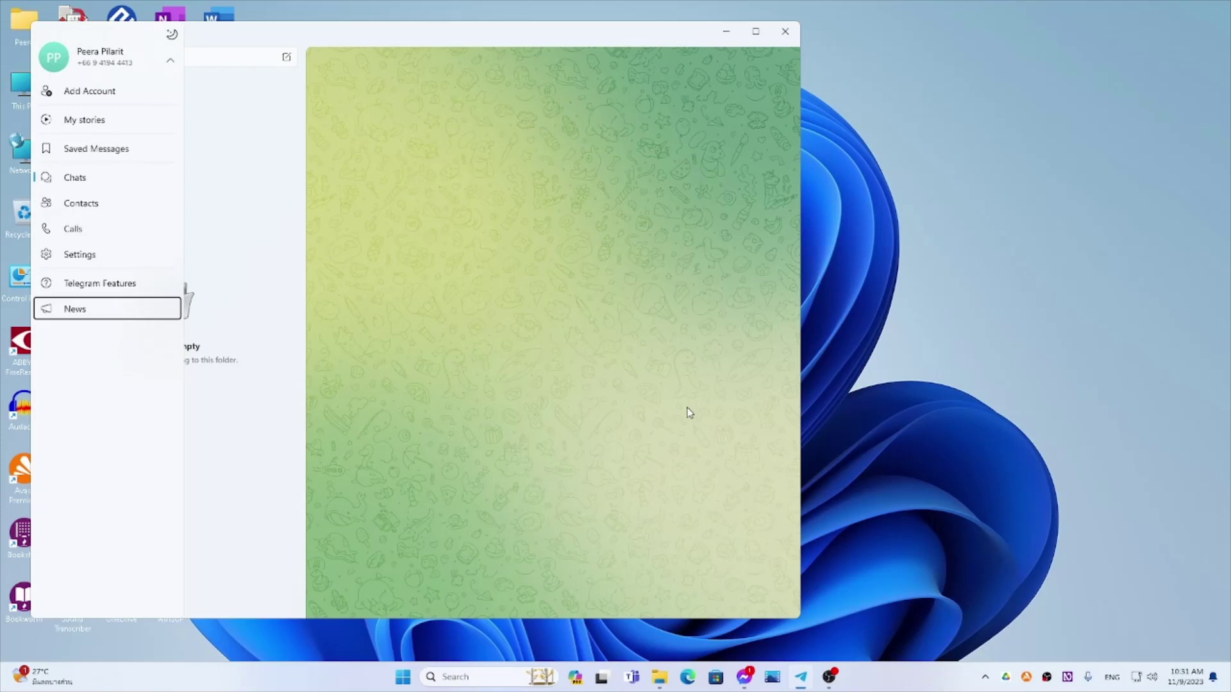
Step: Review the navigation entries in reverse from News back up to the account profile, and close the menu
key(Up)
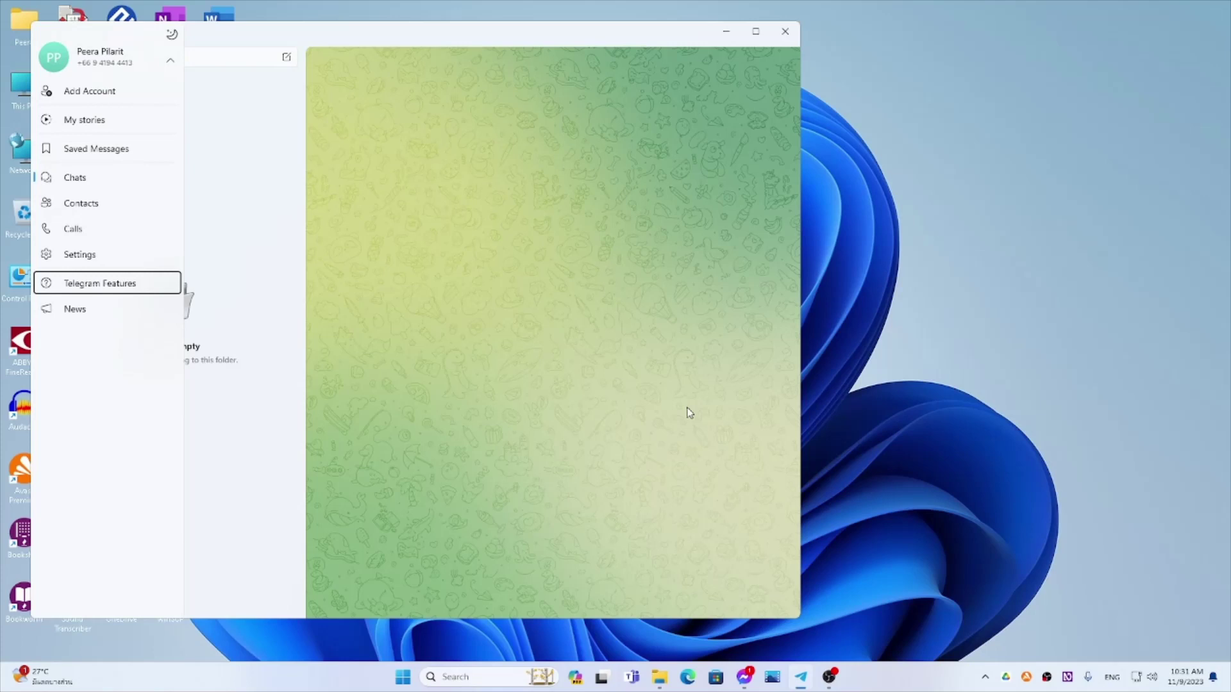
key(Up)
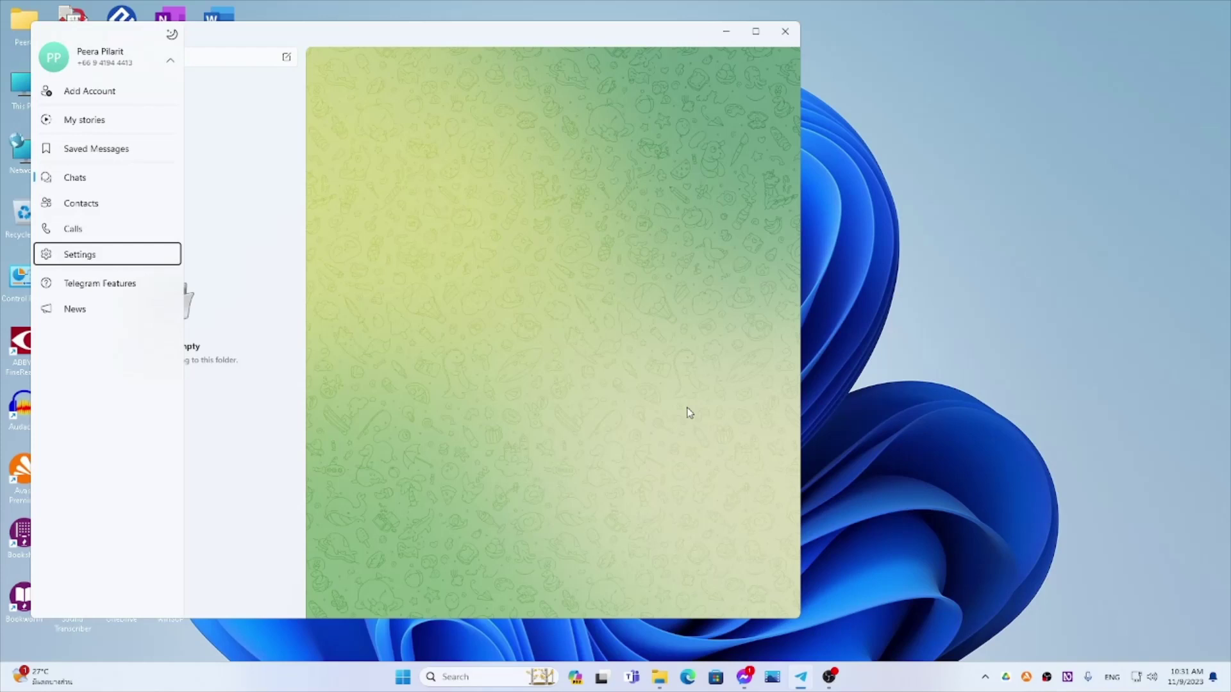
key(Up)
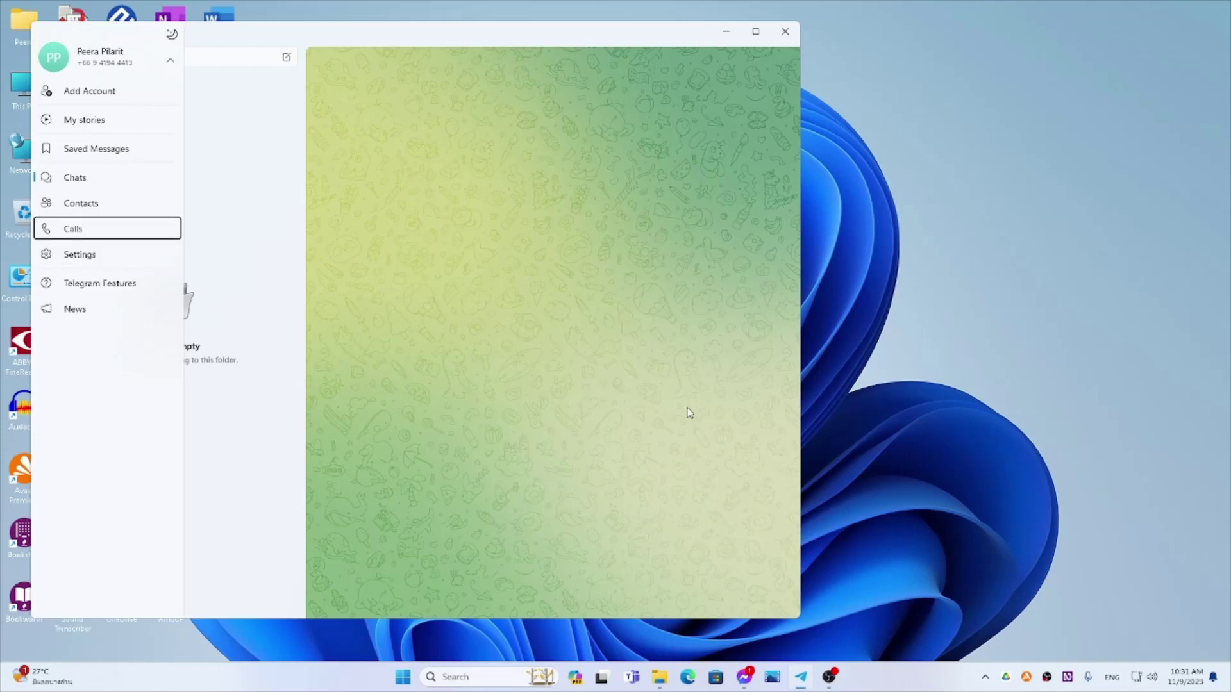
key(Up)
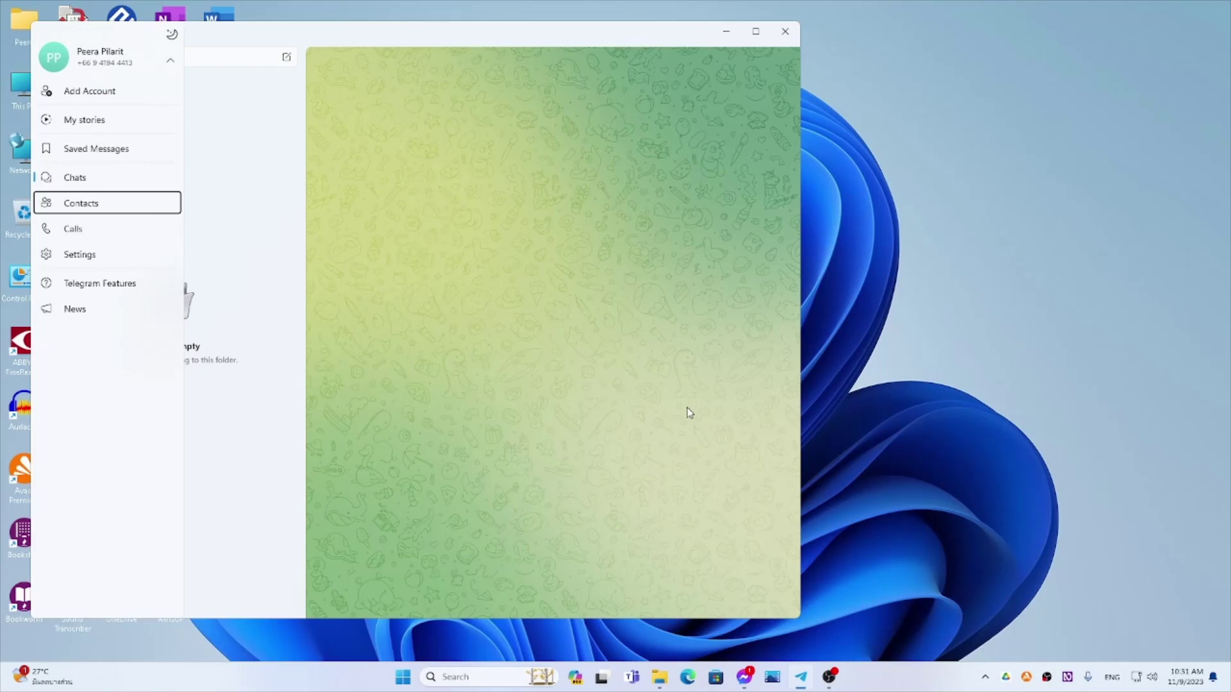
key(Up)
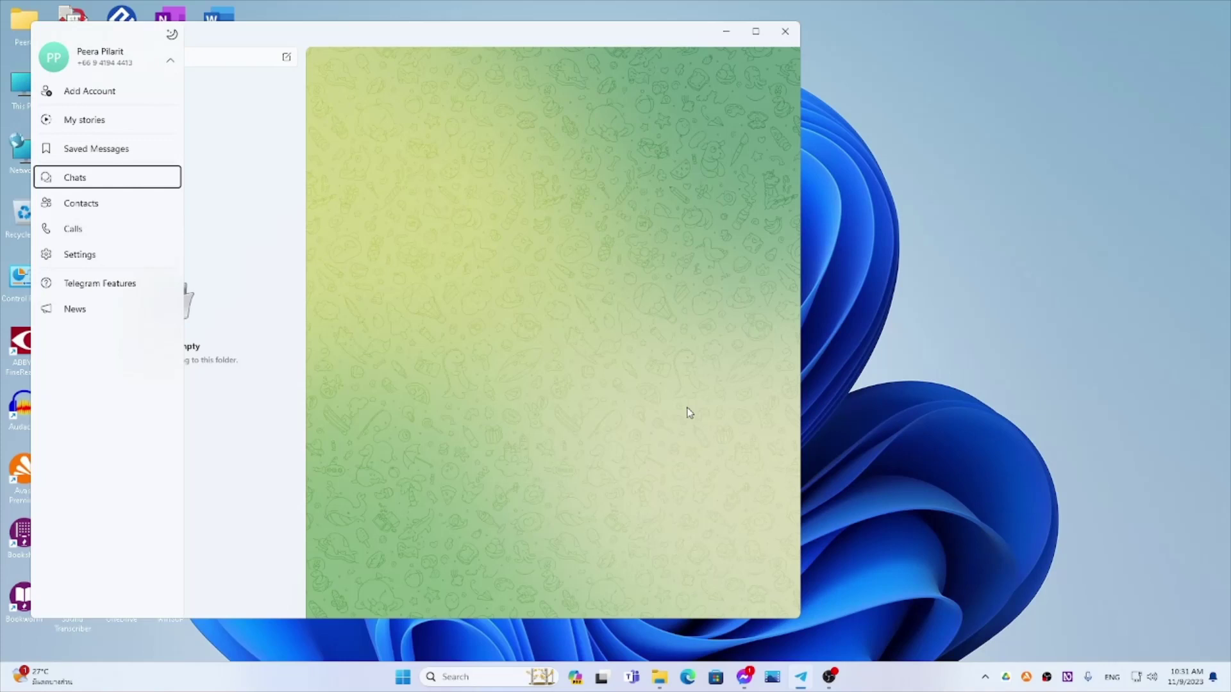
key(Up)
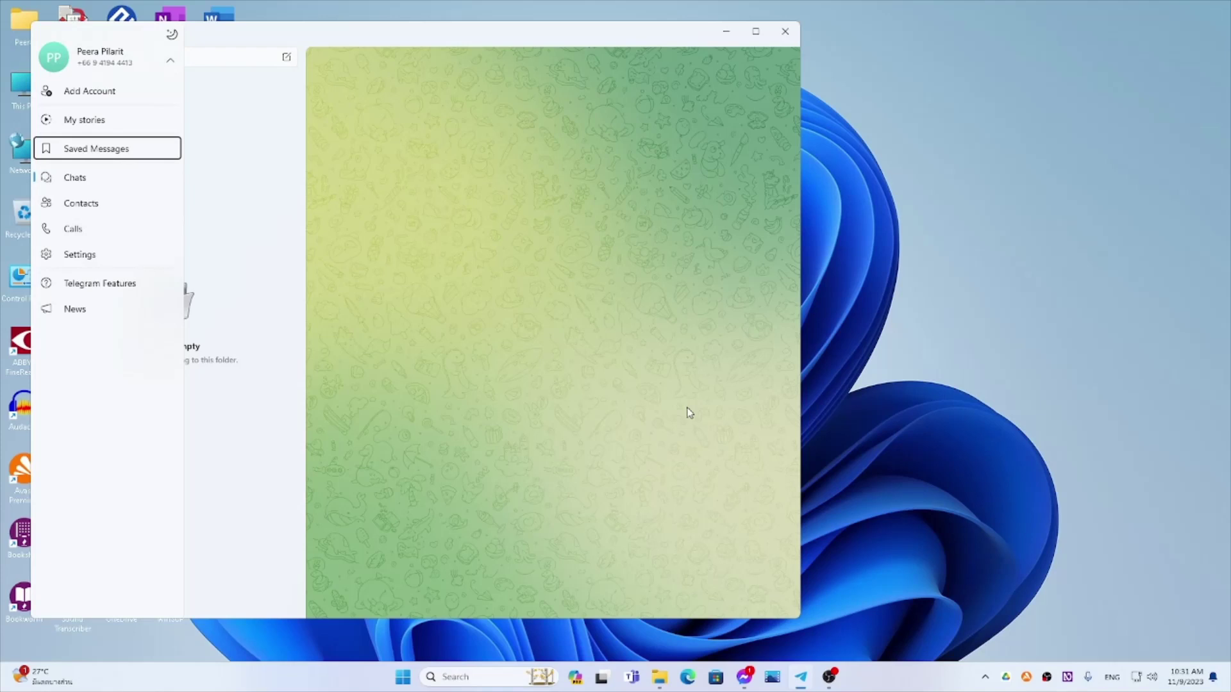
key(Up)
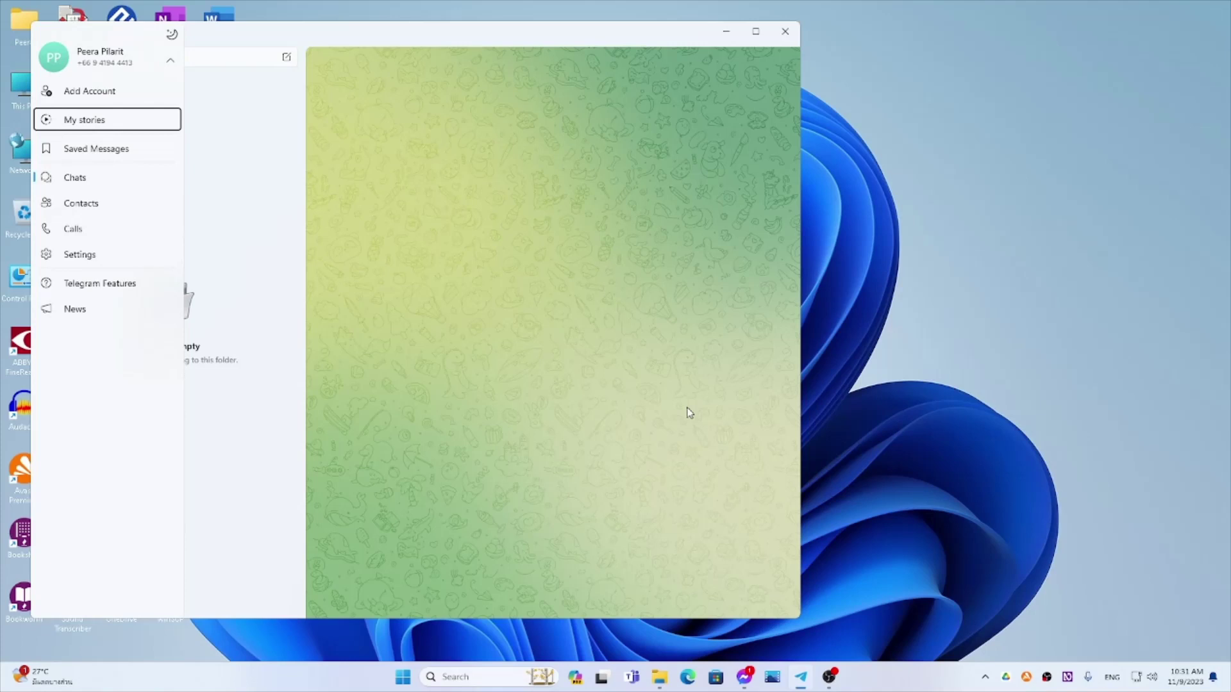
key(Up)
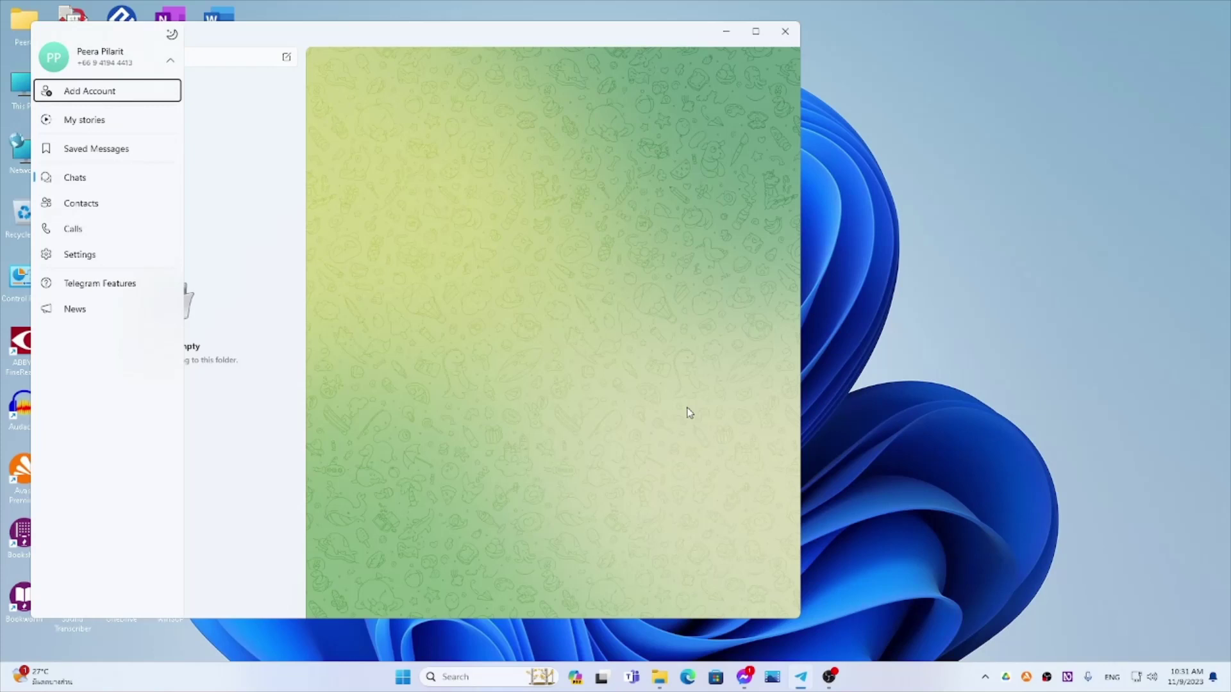
key(Up)
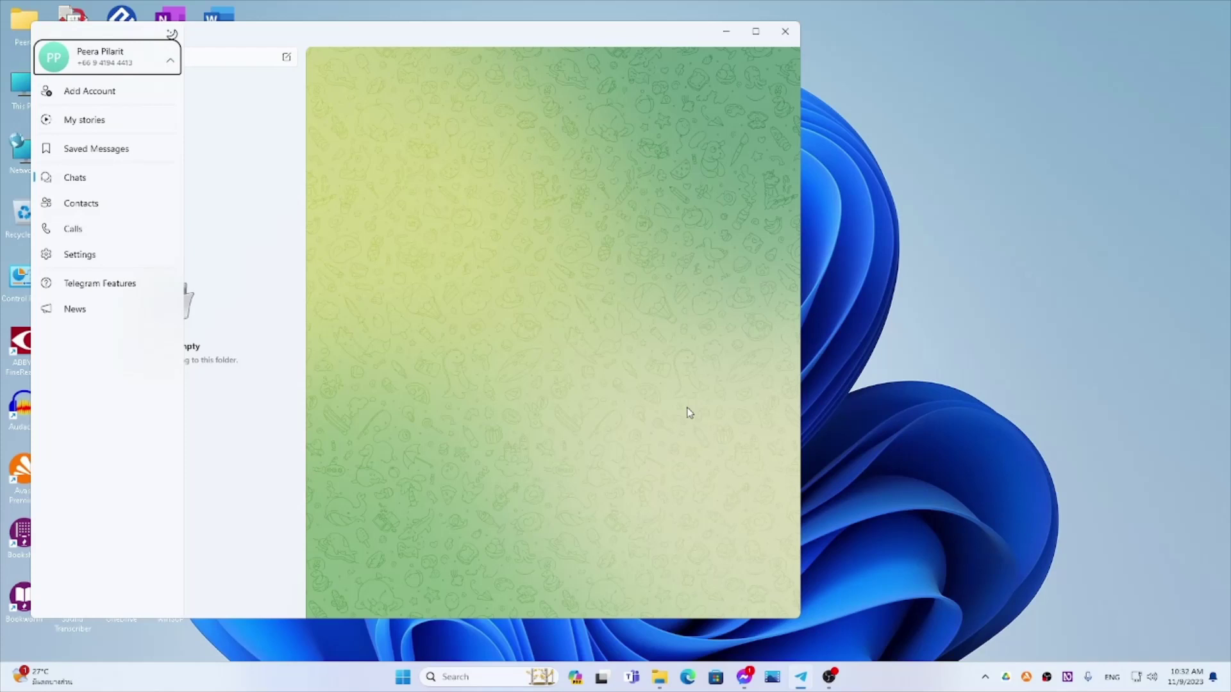
key(Escape)
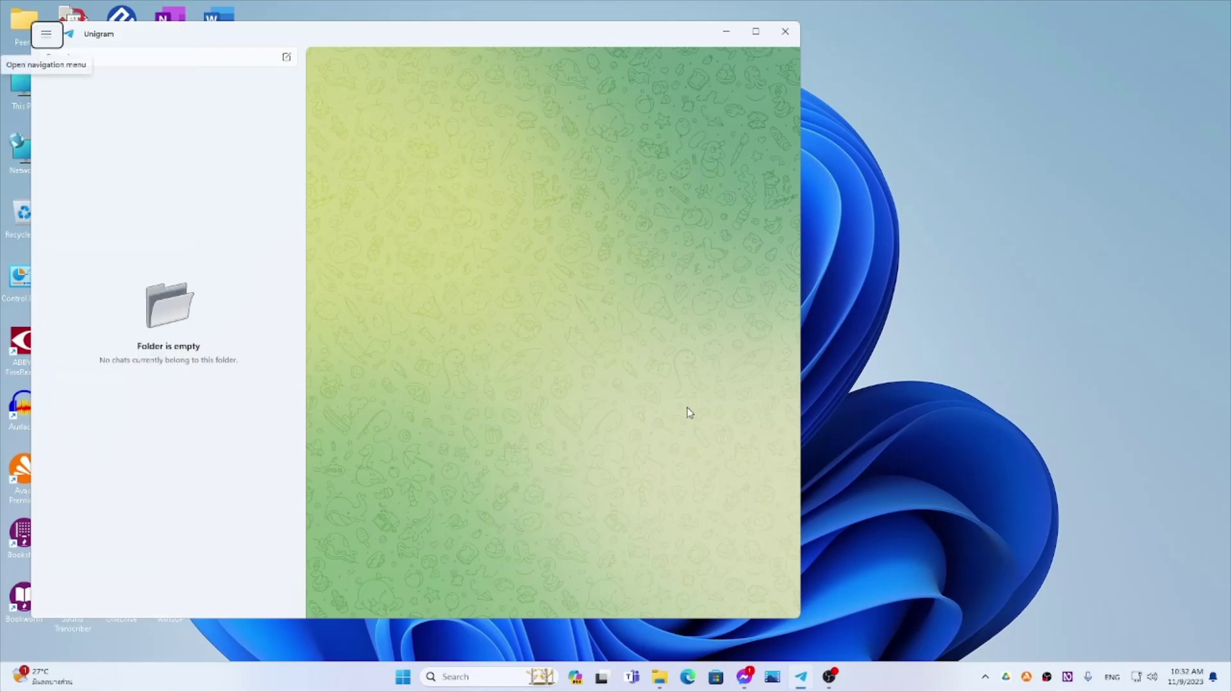